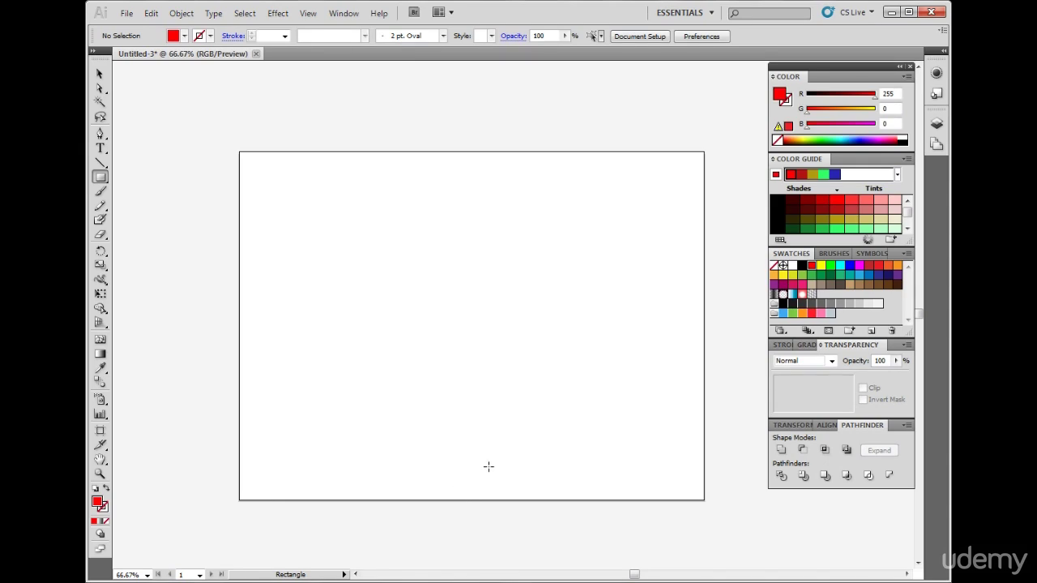
Step: Type the word EARNZ on the artboard with the Type tool
left_click(100, 149)
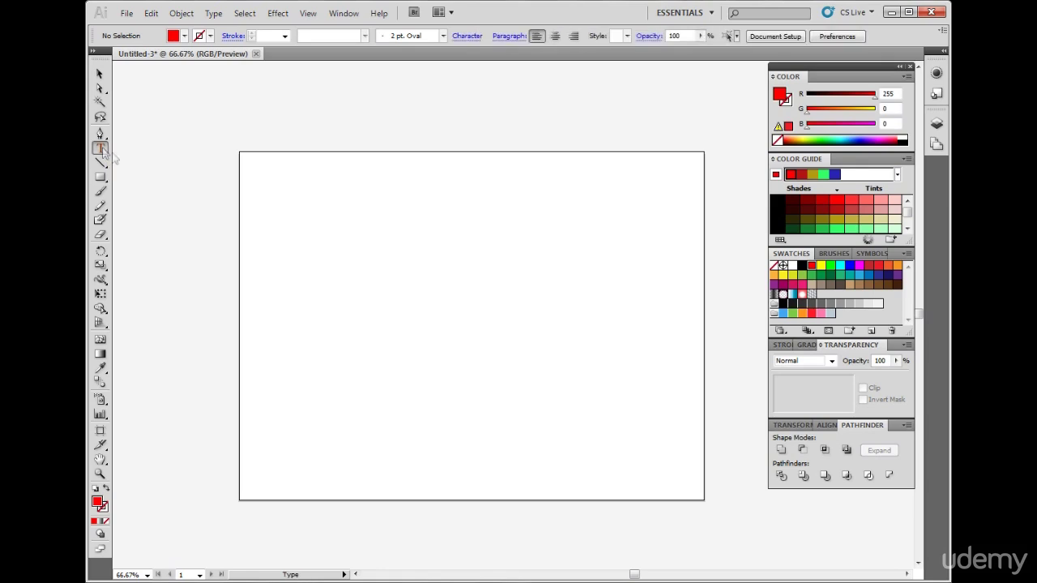
left_click(389, 265)
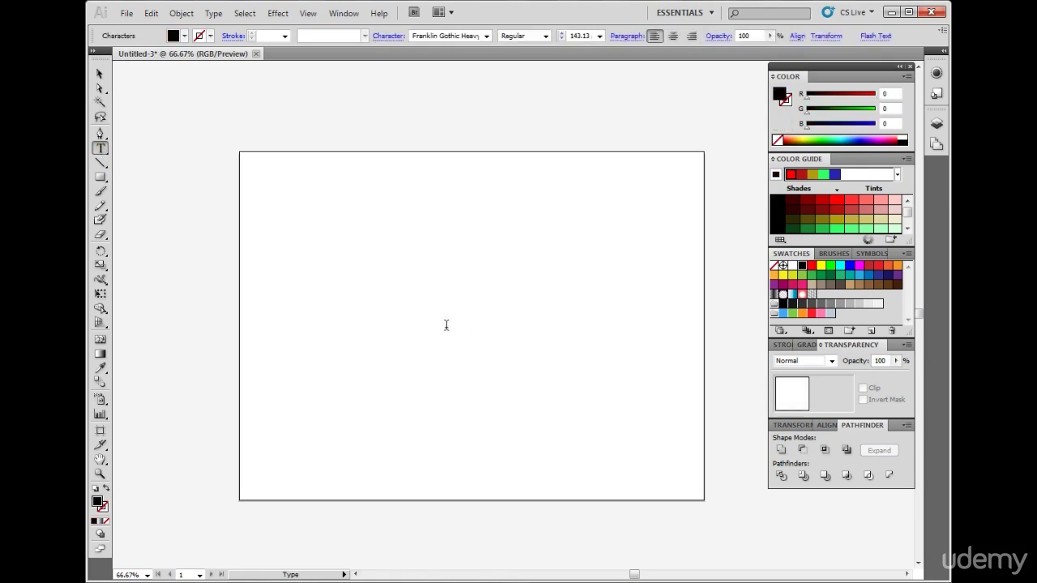
type("EARN")
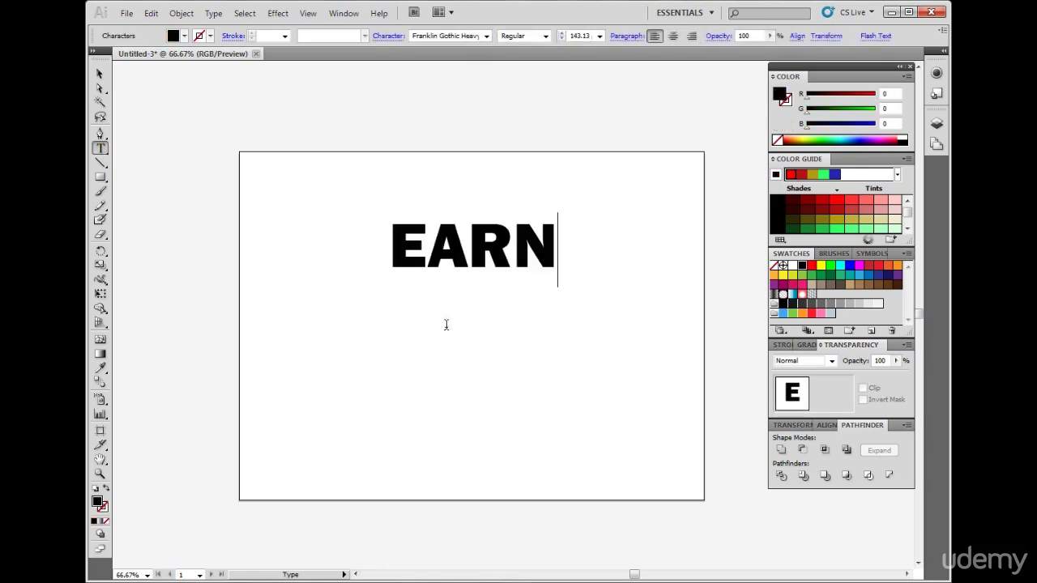
type("Z")
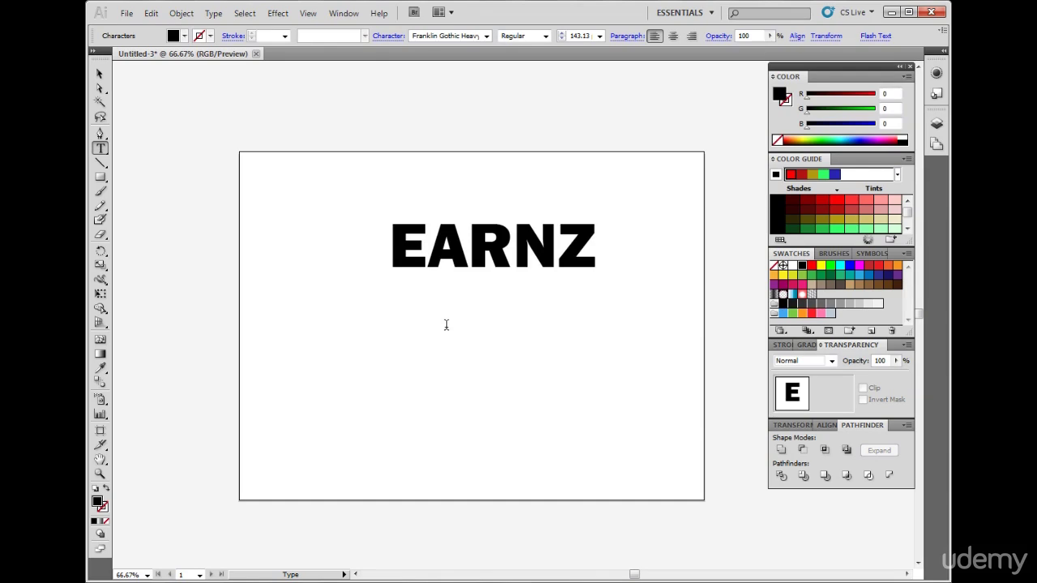
Step: Move the EARNZ text down toward the artboard centre and reselect it
left_click(101, 88)
left_click_drag(498, 259, 477, 330)
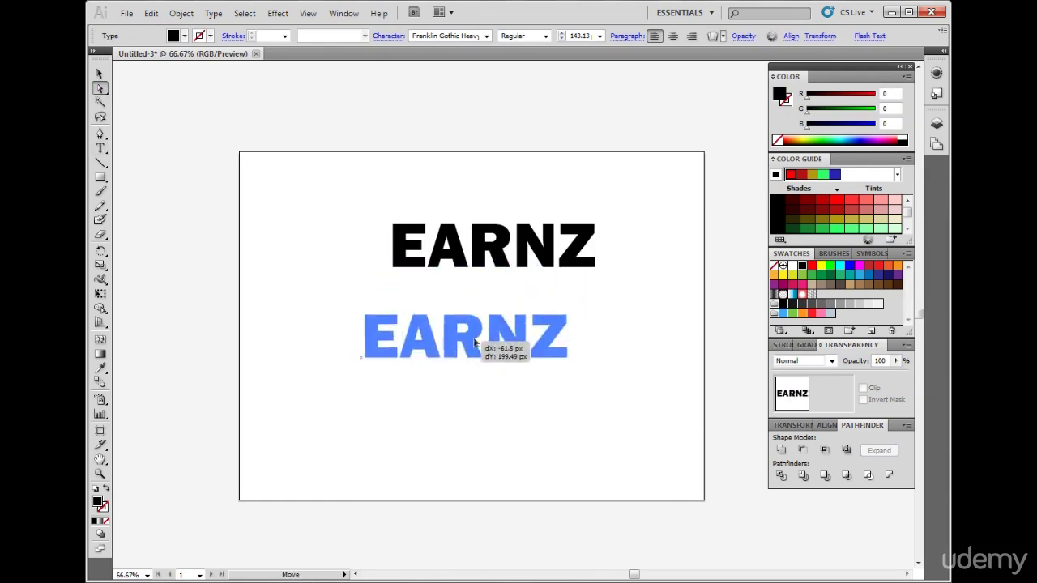
left_click(507, 406)
left_click(527, 321)
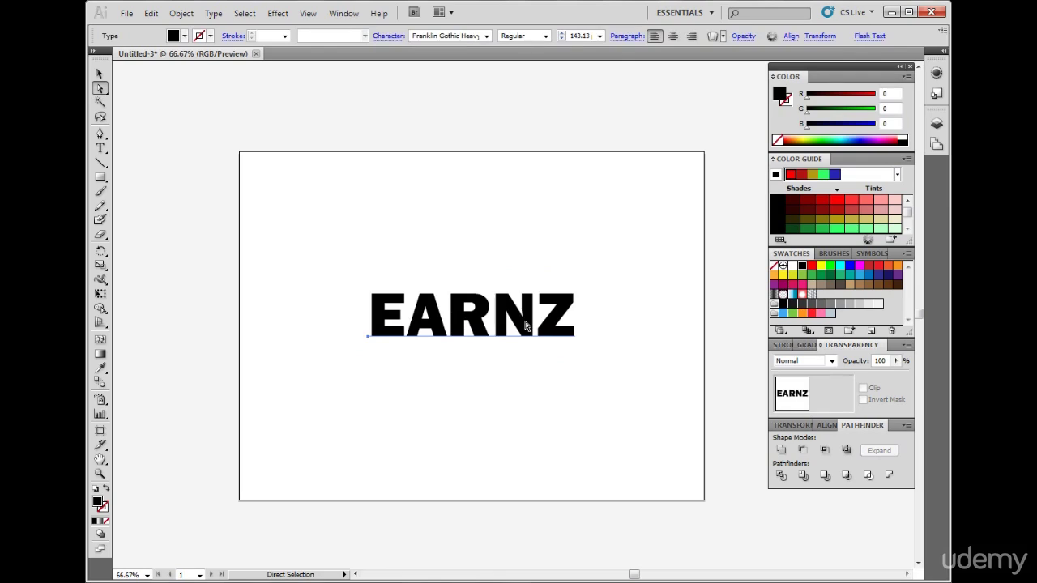
key("ctrl")
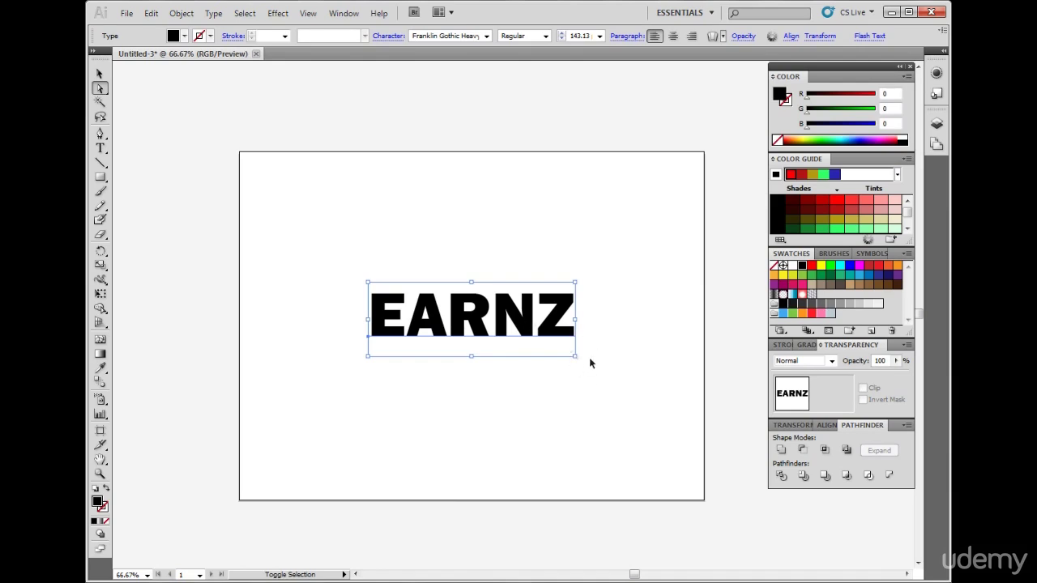
Step: Scale EARNZ up to 159.62 pt, nudge it left, and open its Character settings
mouse_move(574, 357)
left_mouse_down()
mouse_move(474, 337)
mouse_move(584, 463)
left_mouse_up()
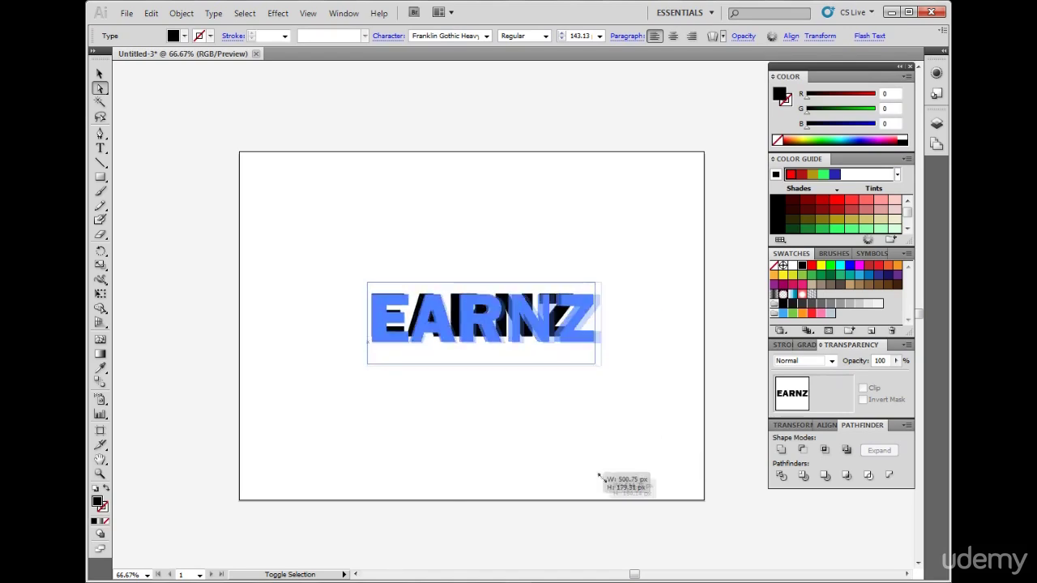
left_click_drag(584, 463, 603, 464)
left_click_drag(546, 342, 538, 343)
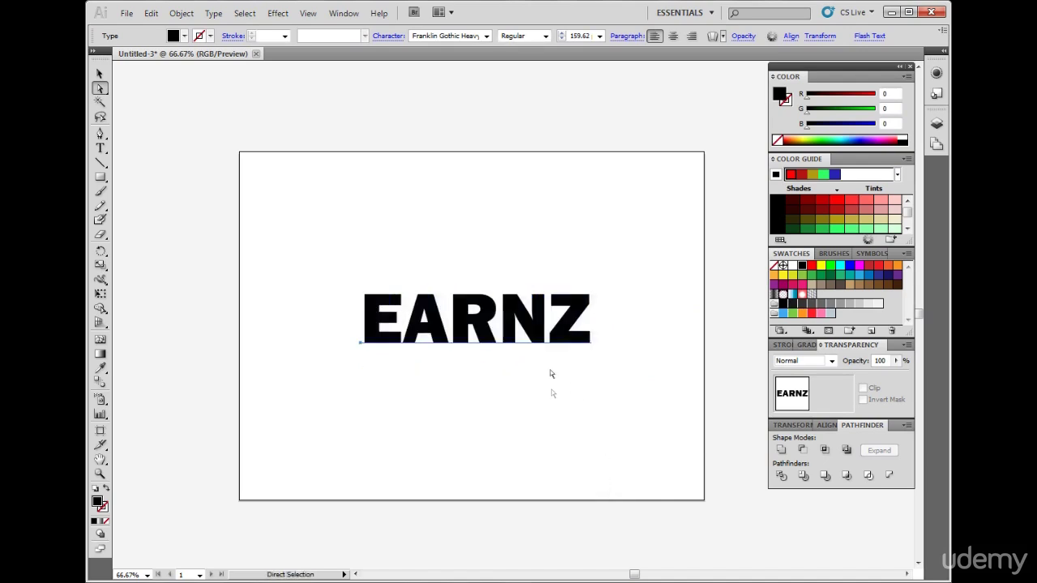
left_click(449, 322)
left_click(393, 43)
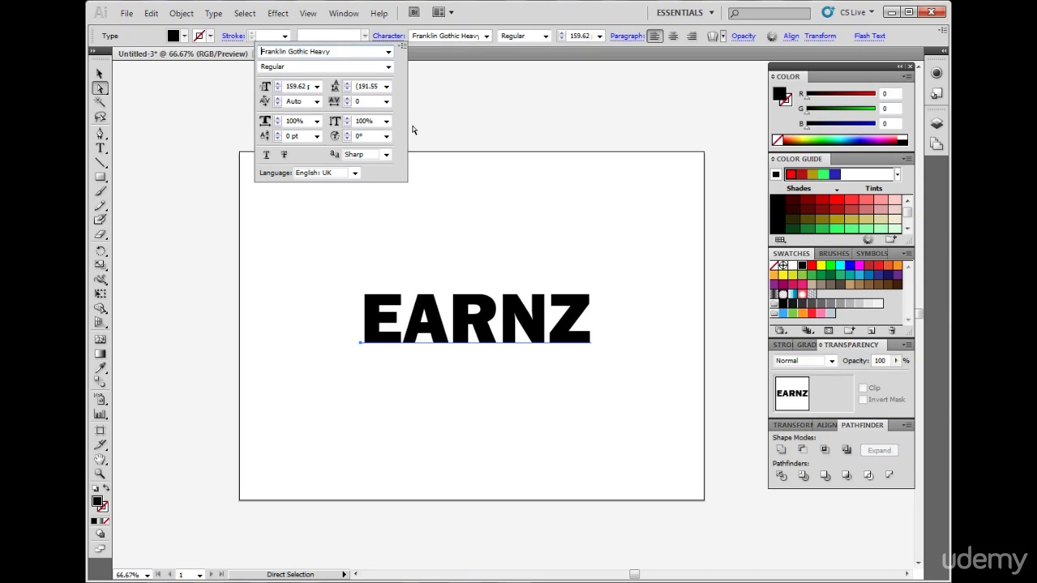
Step: Keep the Regular font style and set EARNZ tracking to 200
left_click(370, 67)
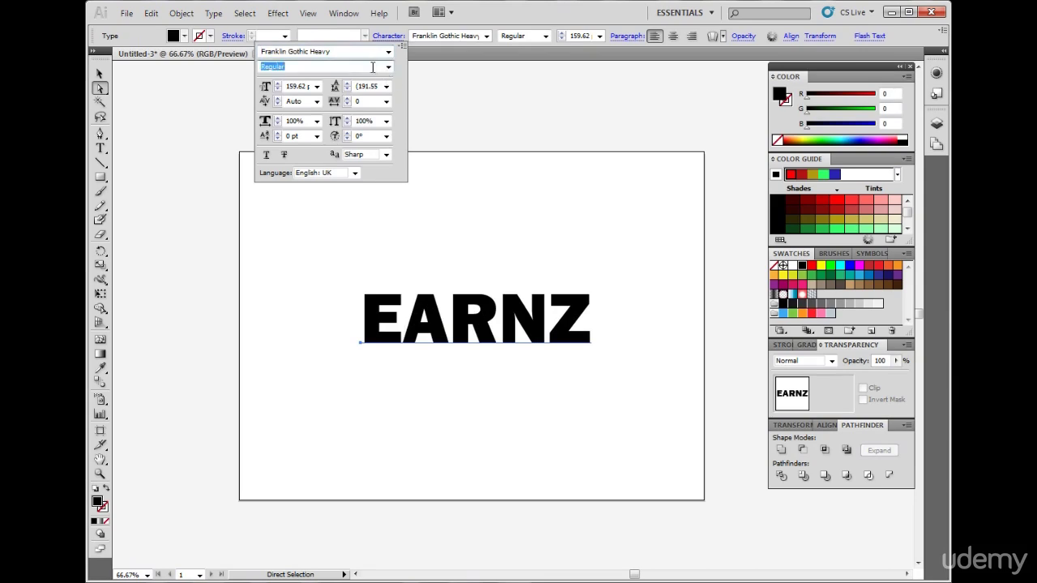
left_click(389, 68)
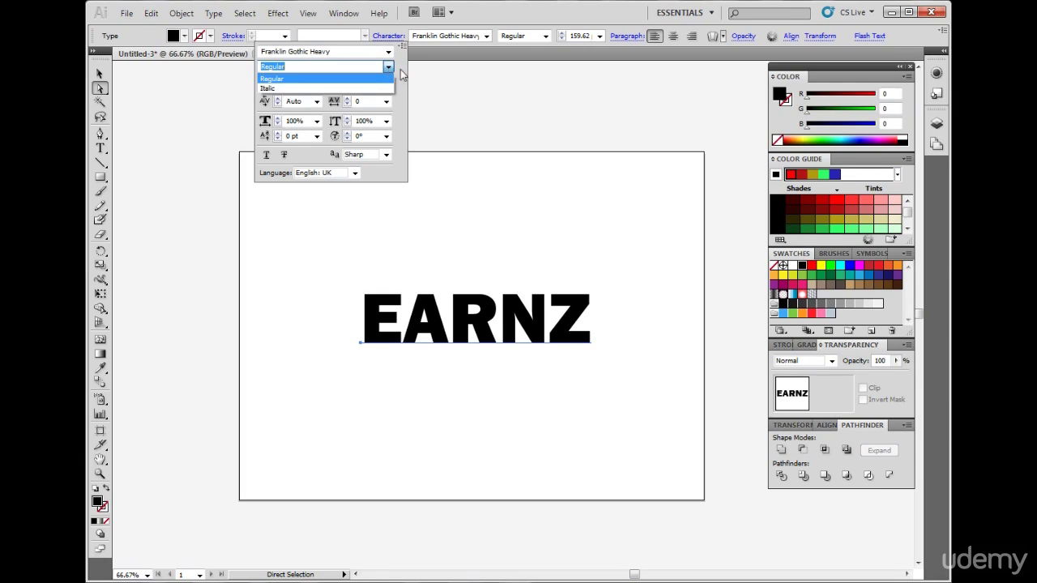
left_click(404, 75)
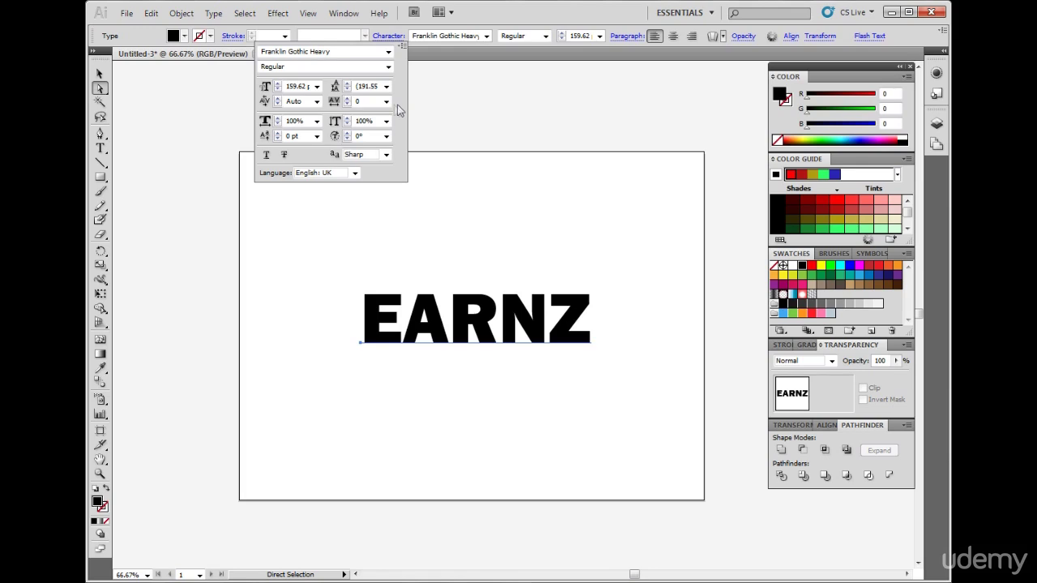
left_click(386, 102)
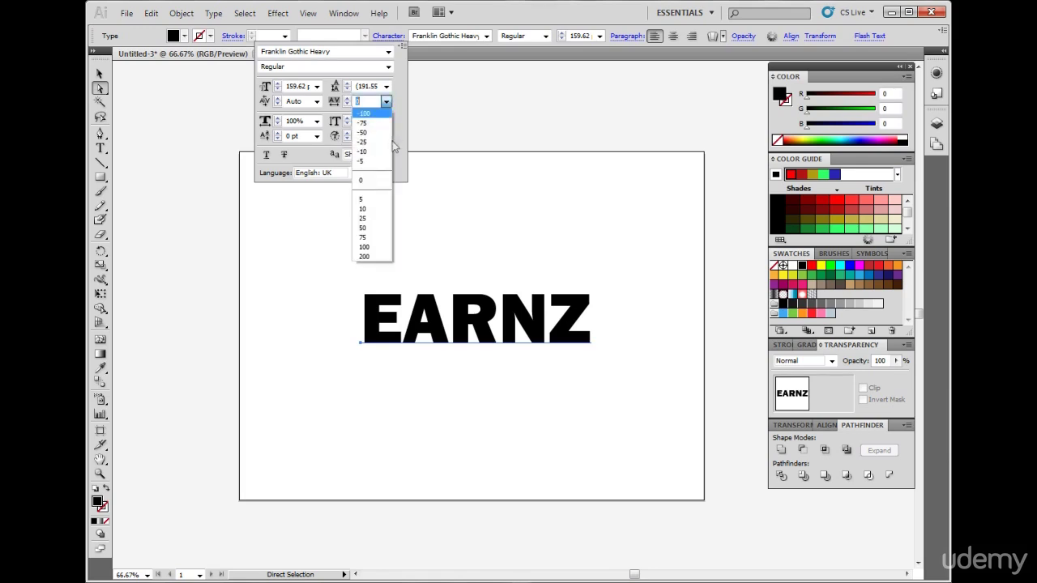
left_click(379, 256)
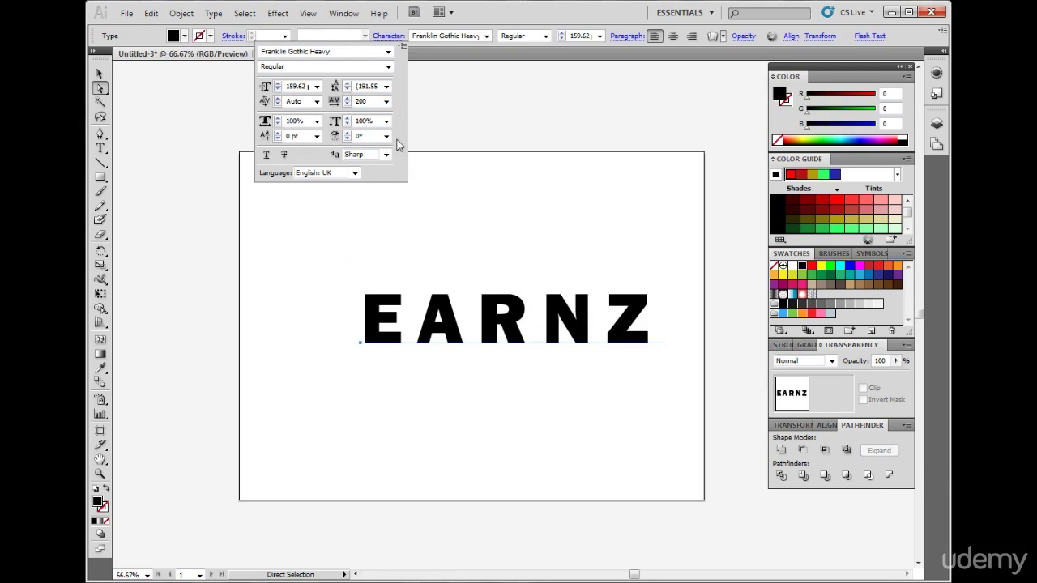
Step: Undo the 200 tracking and delete the EARNZ text
key("ctrl+z")
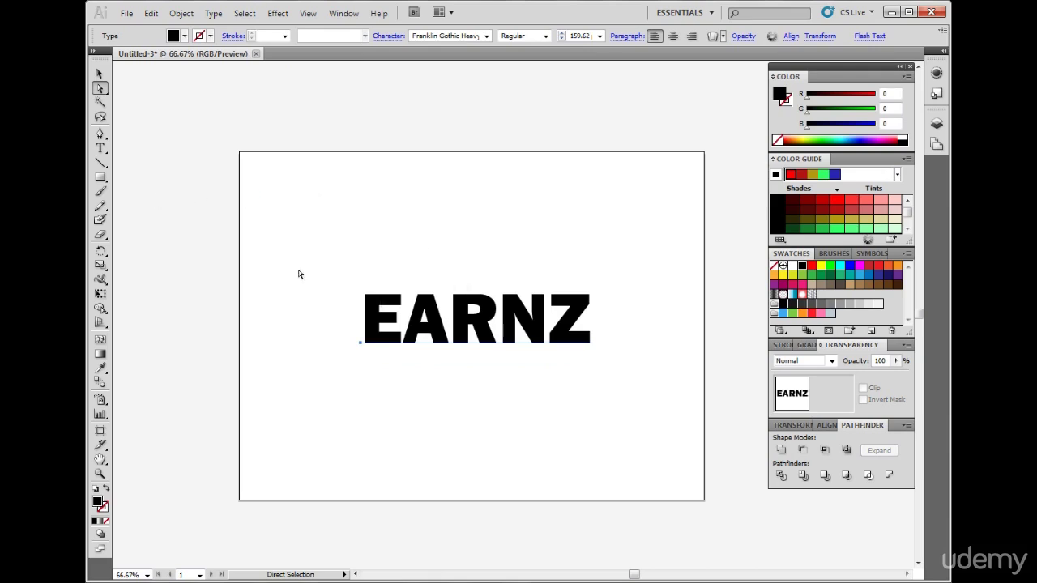
key("Delete")
left_click(100, 162)
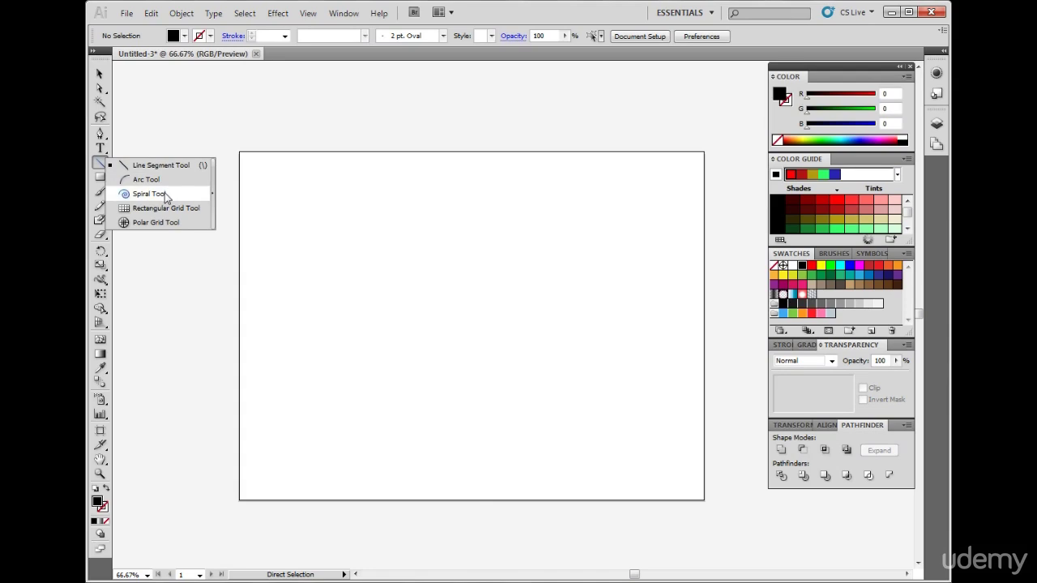
left_click(165, 193)
left_click_drag(397, 280, 484, 341)
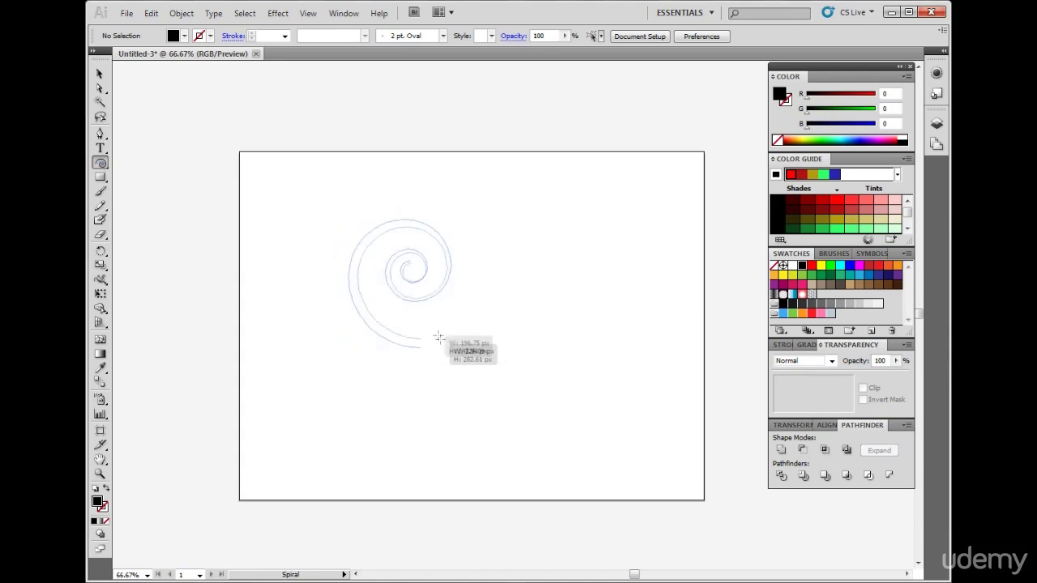
left_click(100, 87)
left_click_drag(395, 277, 449, 295)
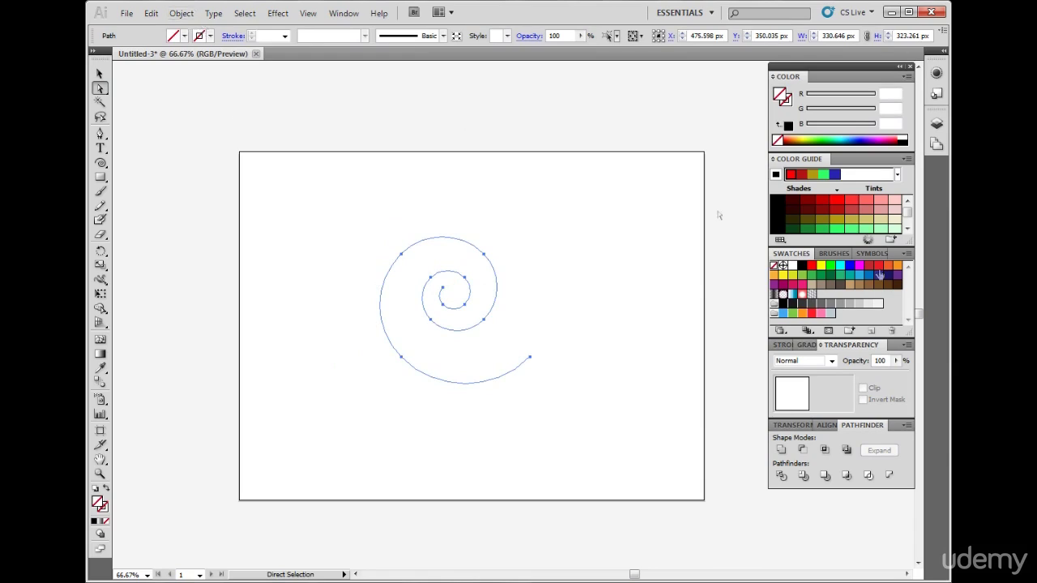
left_click(802, 266)
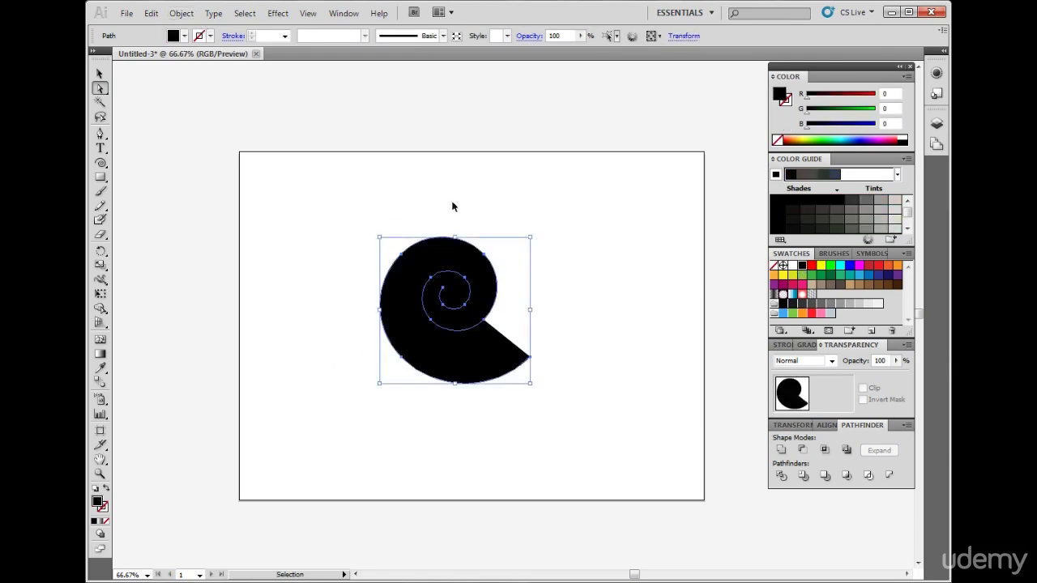
key("Delete")
left_click_drag(101, 162, 132, 170)
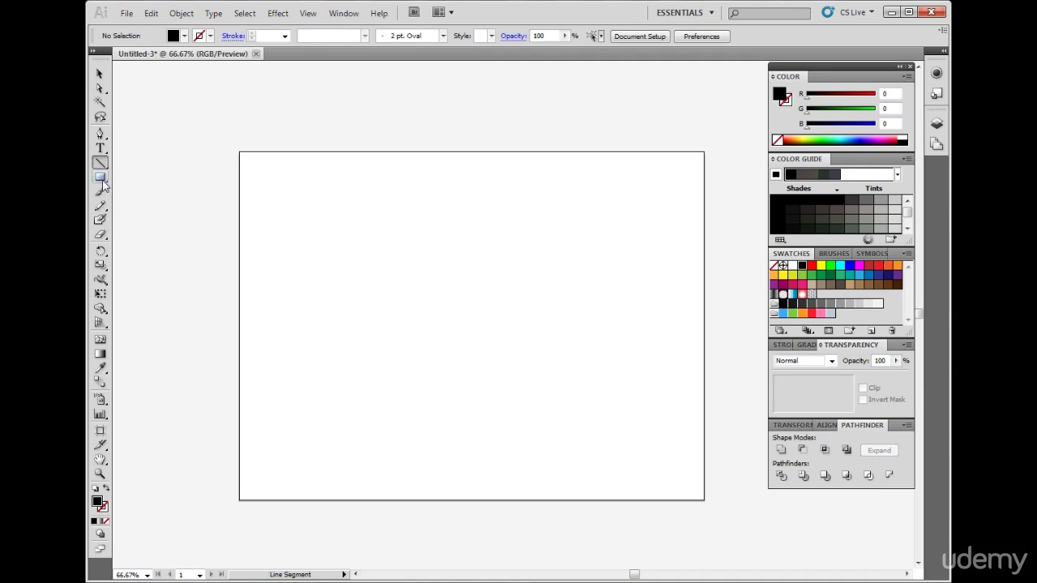
Step: Draw a circle with the Ellipse tool and move it up and left
left_click_drag(100, 176, 164, 232)
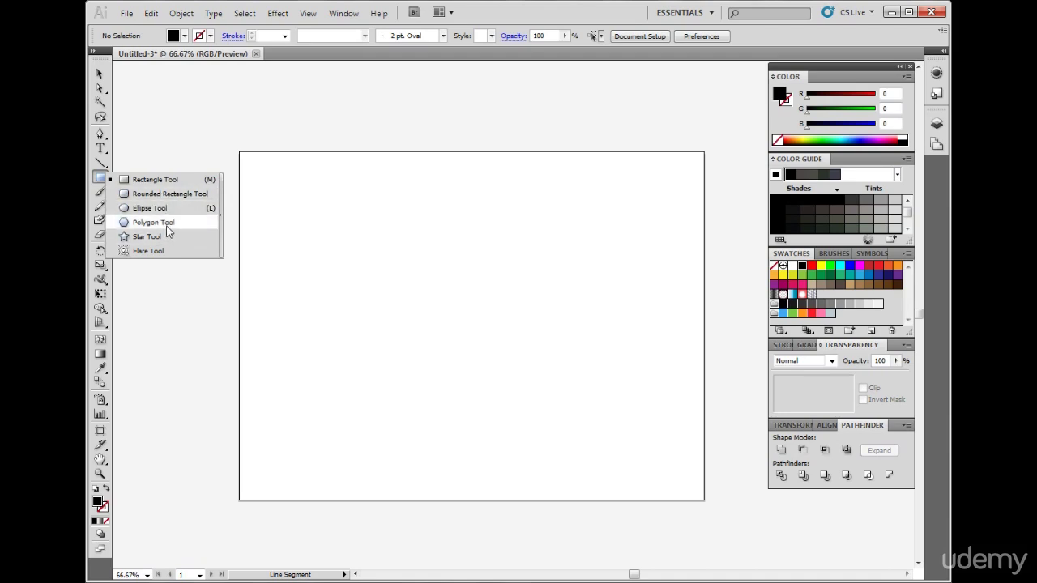
left_click_drag(165, 231, 164, 209)
left_click_drag(418, 241, 614, 394)
left_click(100, 87)
left_click_drag(580, 355, 520, 328)
Step: Fill the circle with dark navy (R 27, G 20, B 100) and reselect it
left_click(888, 275)
left_click(615, 322)
left_click(567, 326)
left_click_drag(100, 178, 148, 253)
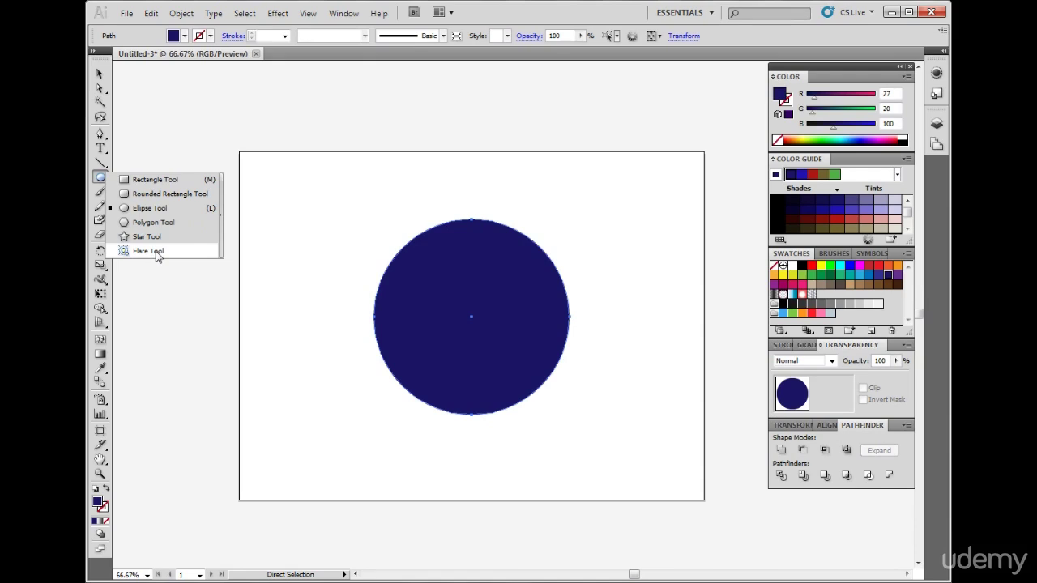
left_click(156, 251)
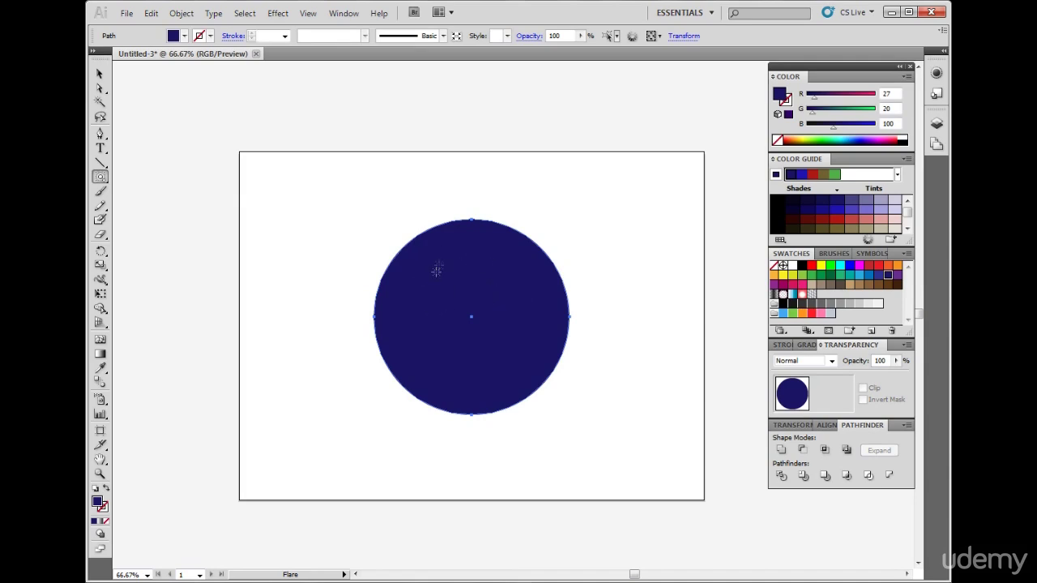
Step: Draw a lens flare over the navy circle and shift the circle slightly down
left_click_drag(477, 294, 473, 316)
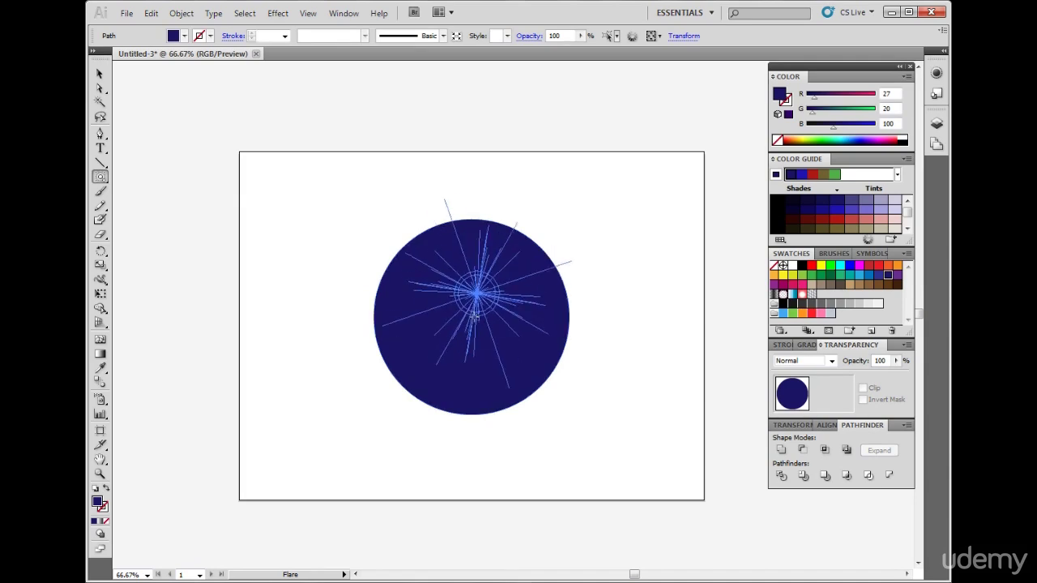
left_click_drag(473, 315, 474, 318)
left_click(100, 88)
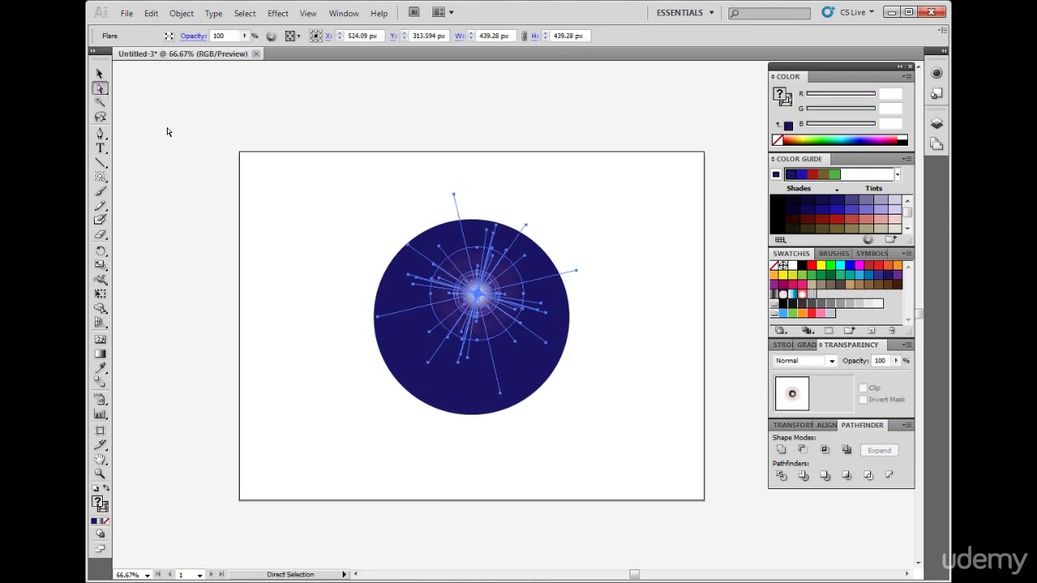
left_click(312, 233)
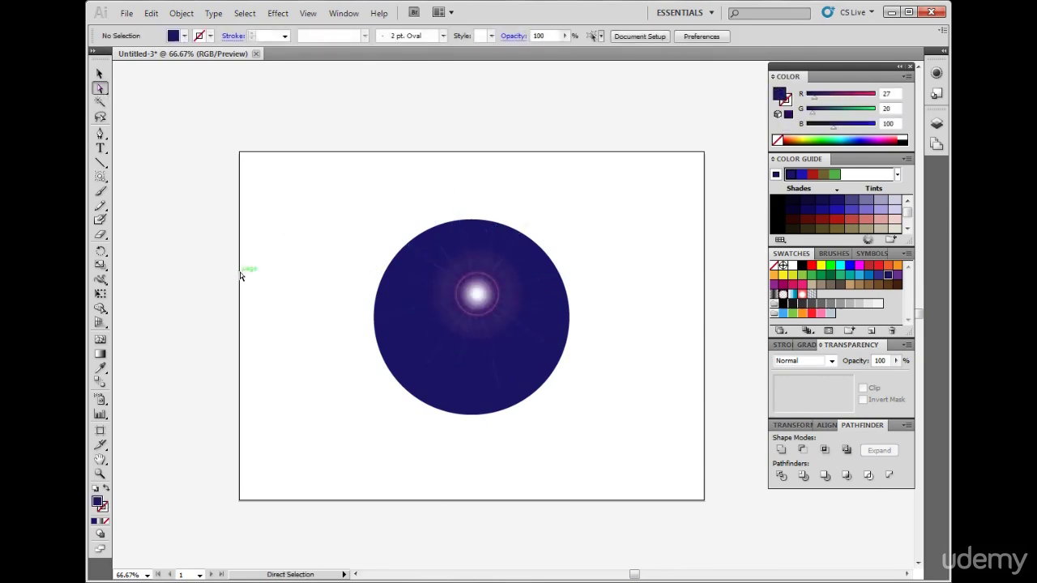
left_click_drag(449, 383, 451, 397)
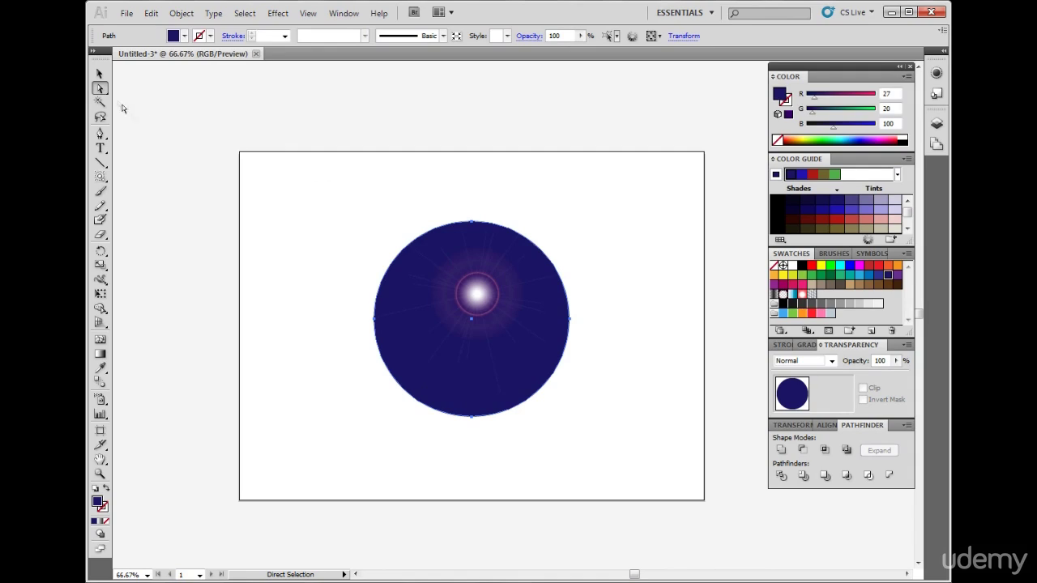
Step: Marquee-select the whole flared circle with Direct Selection and delete it
left_click(100, 176)
left_click(145, 179)
left_click_drag(316, 155, 567, 421)
left_click(99, 87)
left_click_drag(419, 212, 613, 447)
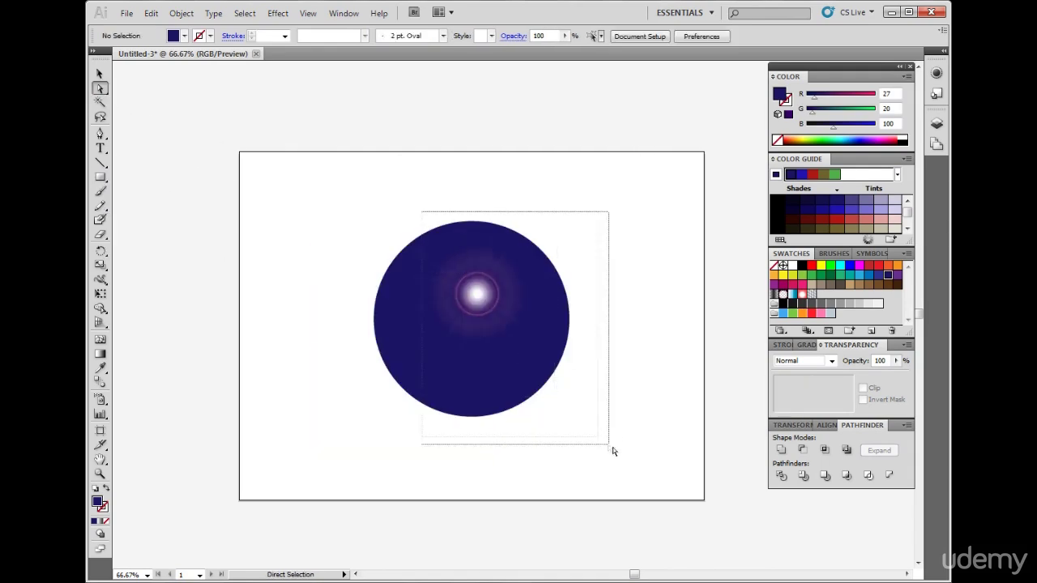
left_click(107, 192)
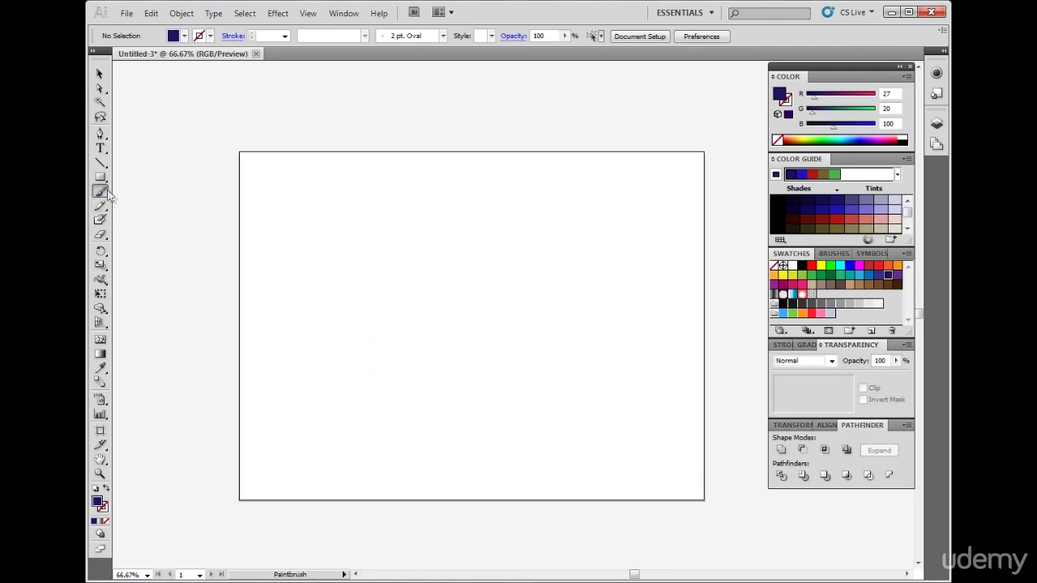
key("shift+x")
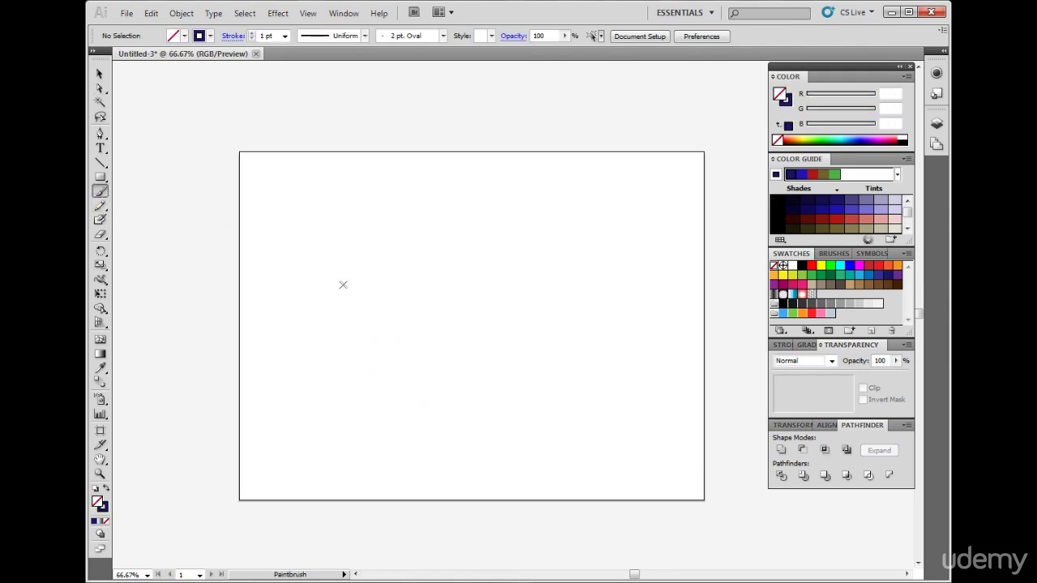
mouse_move(323, 281)
left_mouse_down()
mouse_move(500, 246)
mouse_move(480, 272)
left_mouse_up()
left_click_drag(349, 296, 480, 272)
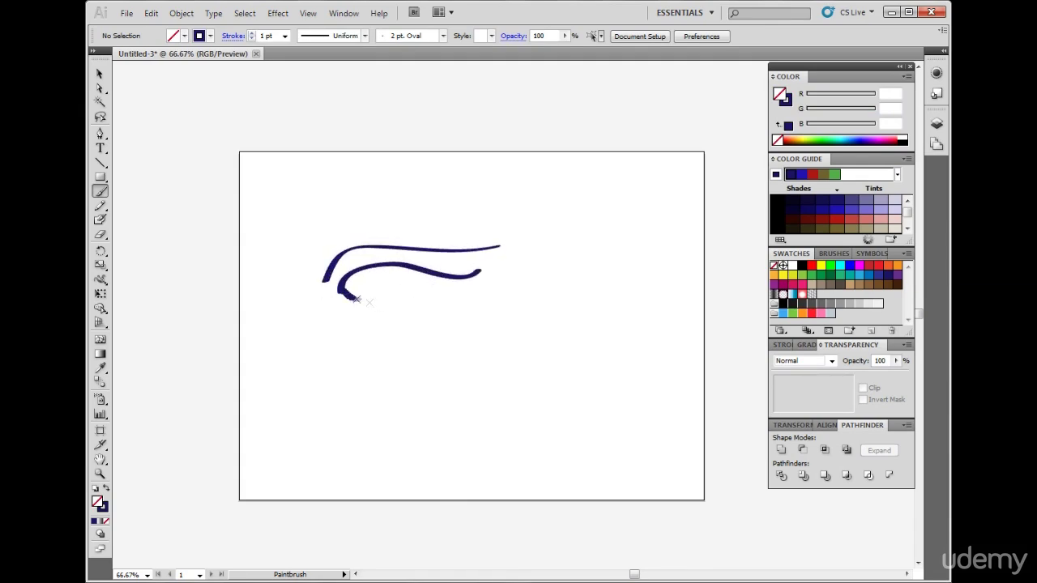
mouse_move(369, 266)
left_mouse_down()
mouse_move(417, 269)
mouse_move(393, 279)
mouse_move(411, 284)
mouse_move(409, 267)
mouse_move(400, 269)
left_mouse_up()
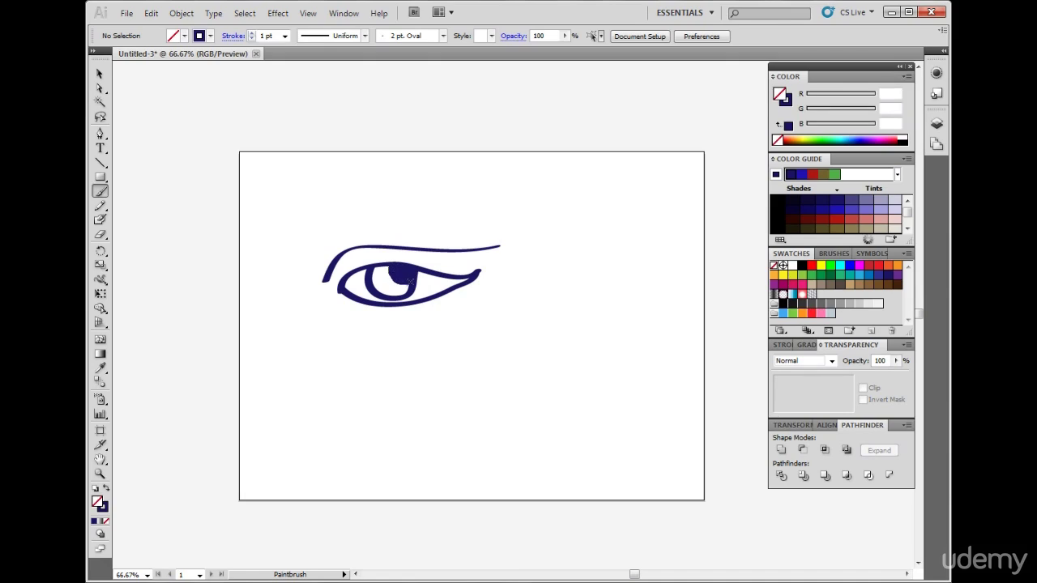
mouse_move(474, 310)
left_mouse_down()
mouse_move(486, 341)
mouse_move(543, 328)
left_mouse_up()
mouse_move(500, 362)
left_mouse_down()
mouse_move(580, 348)
mouse_move(573, 364)
left_mouse_up()
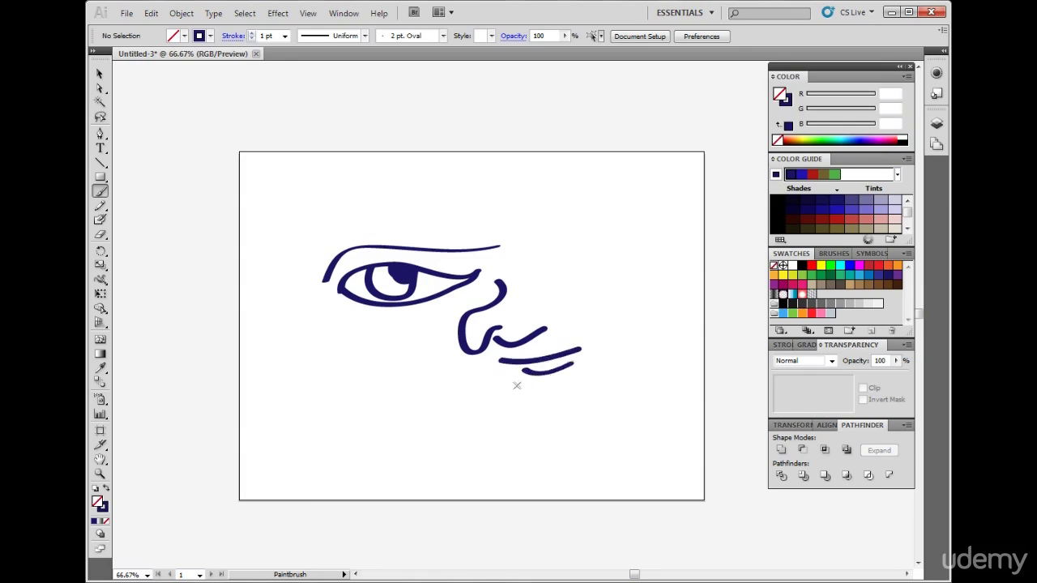
mouse_move(463, 216)
left_mouse_down()
mouse_move(371, 204)
mouse_move(352, 342)
mouse_move(312, 344)
mouse_move(370, 387)
mouse_move(510, 452)
mouse_move(613, 426)
mouse_move(632, 409)
left_mouse_up()
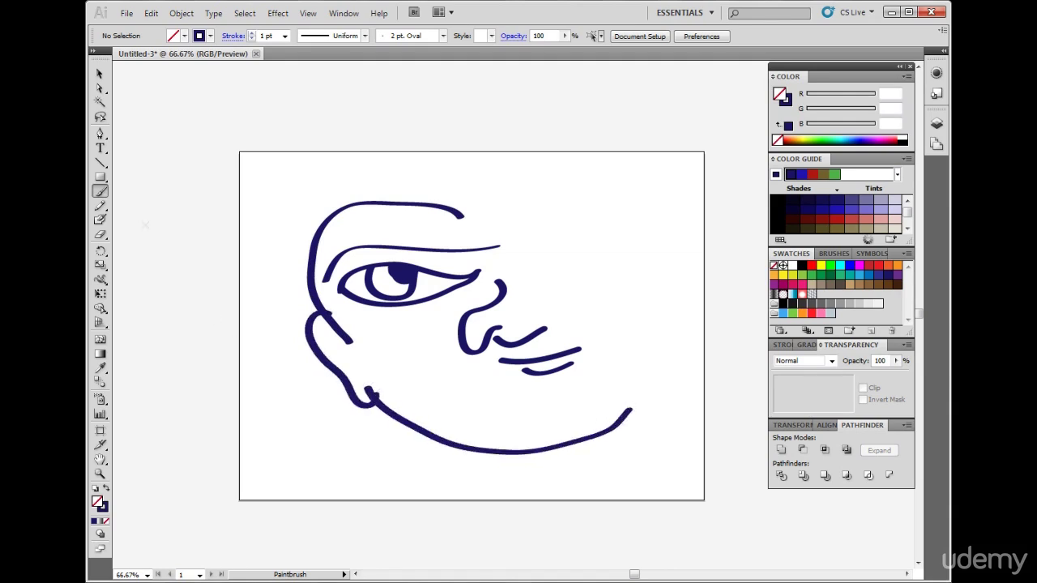
left_click(99, 87)
left_click_drag(198, 113, 671, 524)
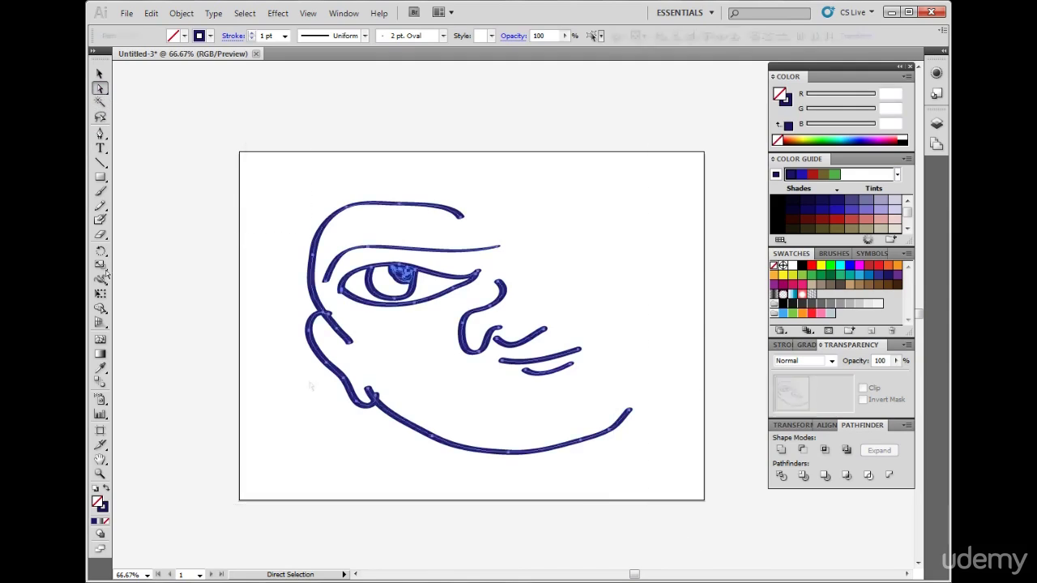
key("Delete")
key("n")
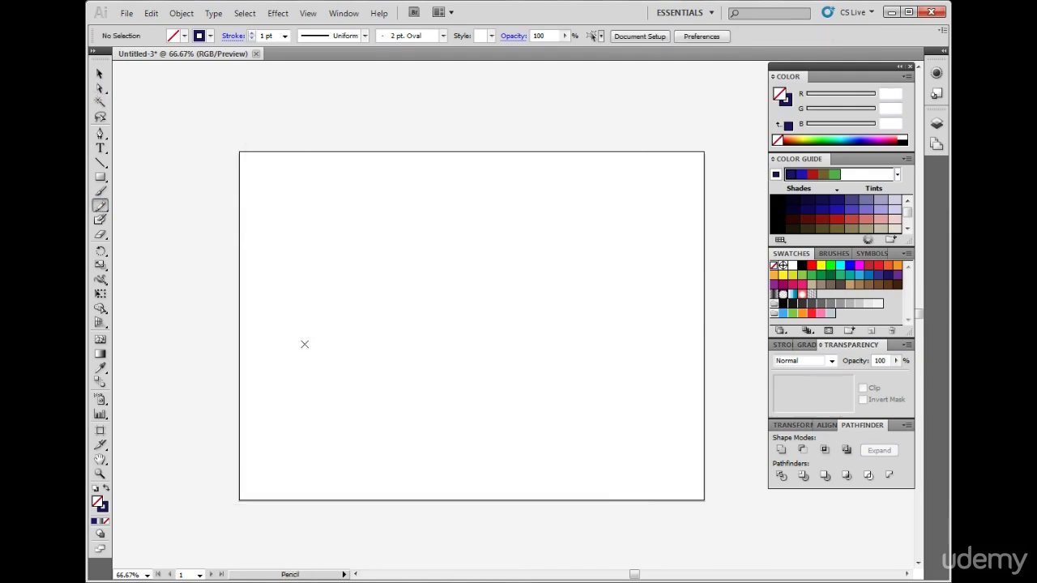
left_click_drag(305, 344, 505, 208)
mouse_move(364, 401)
left_mouse_down()
mouse_move(576, 379)
mouse_move(595, 265)
left_mouse_up()
mouse_move(444, 161)
left_mouse_down()
mouse_move(336, 288)
mouse_move(278, 211)
left_mouse_up()
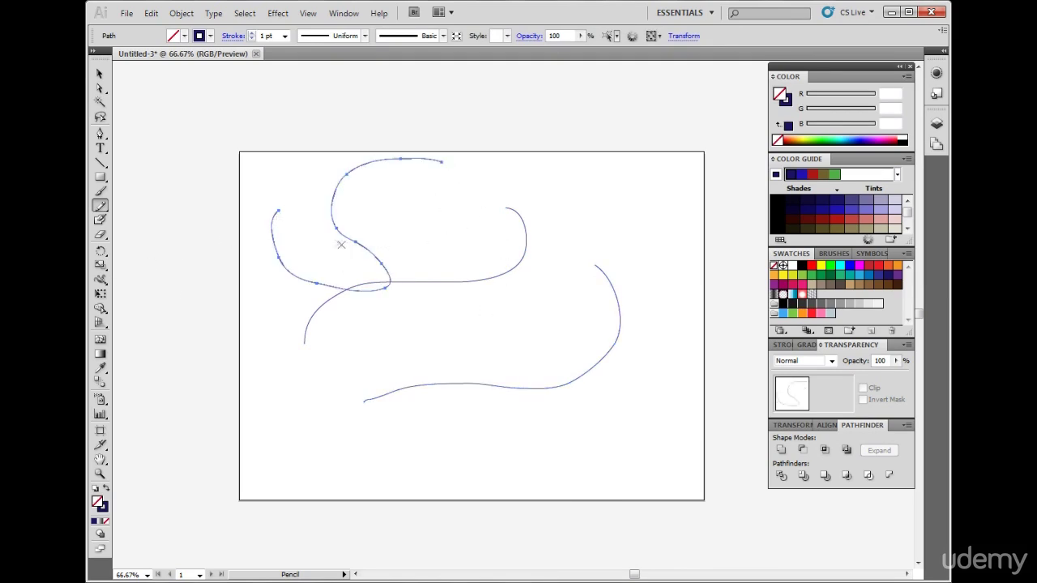
key("a")
scroll(366, 243, "up", 2, "alt")
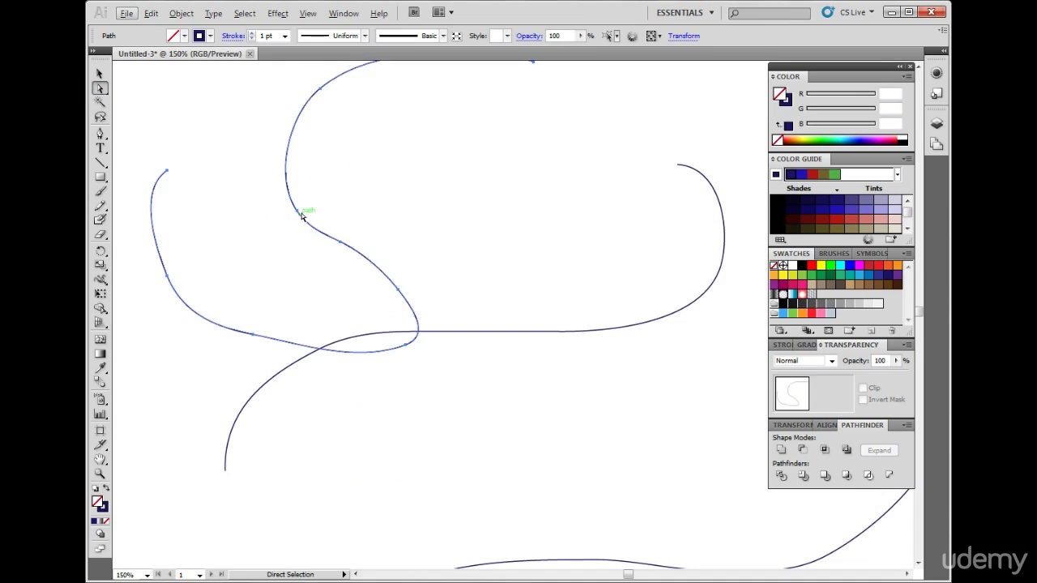
left_click_drag(301, 215, 375, 200)
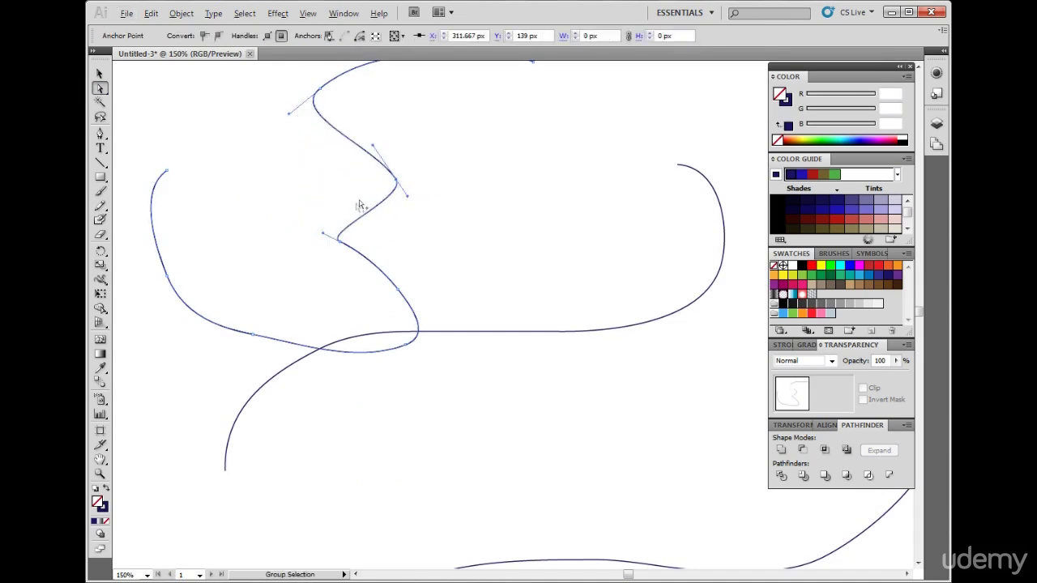
scroll(375, 200, "down", 1)
mouse_move(347, 231)
left_mouse_down()
mouse_move(351, 255)
mouse_move(300, 204)
left_mouse_up()
left_click(416, 216)
scroll(414, 219, "down", 2, "alt")
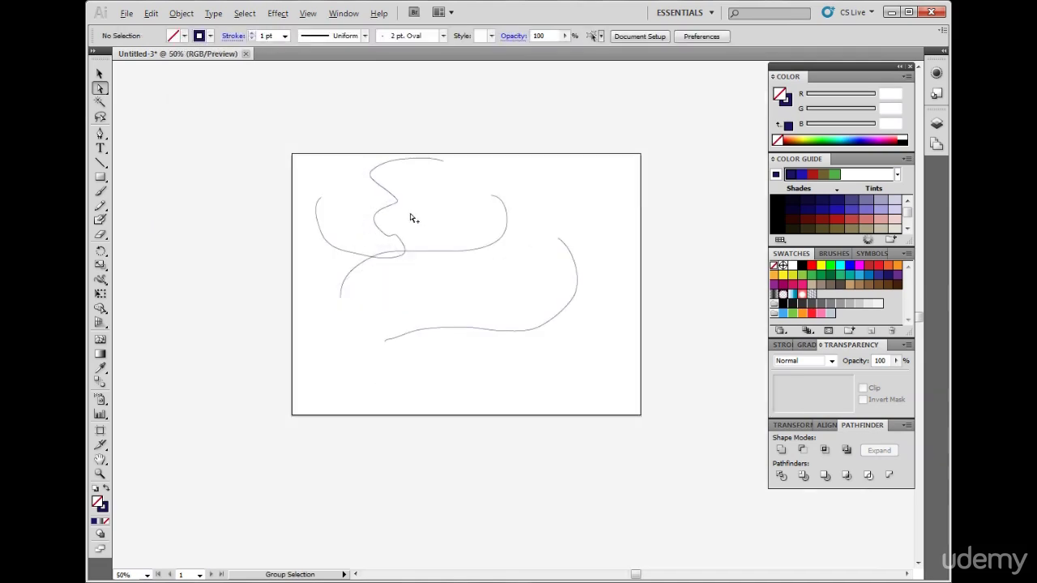
scroll(327, 160, "up", 1, "alt")
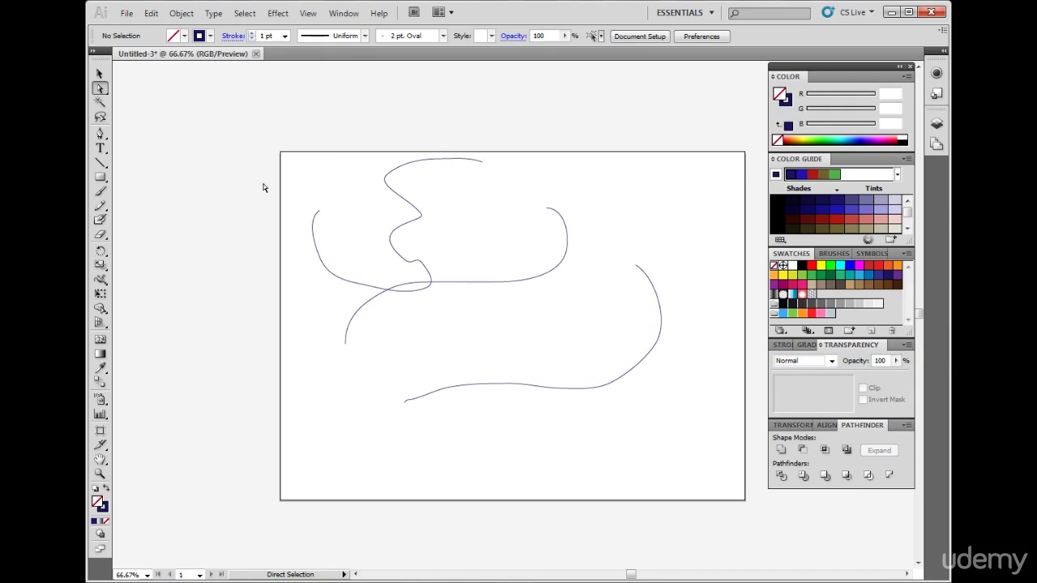
left_click_drag(267, 138, 671, 451)
key("Delete")
left_click(99, 220)
left_click_drag(332, 261, 467, 235)
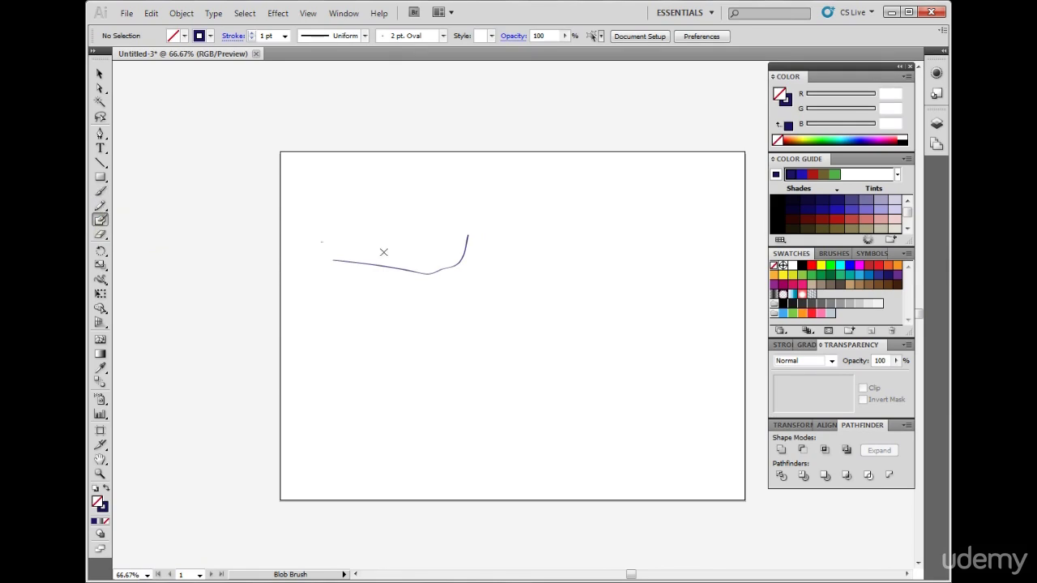
left_click_drag(470, 246, 559, 316)
left_click_drag(543, 241, 530, 352)
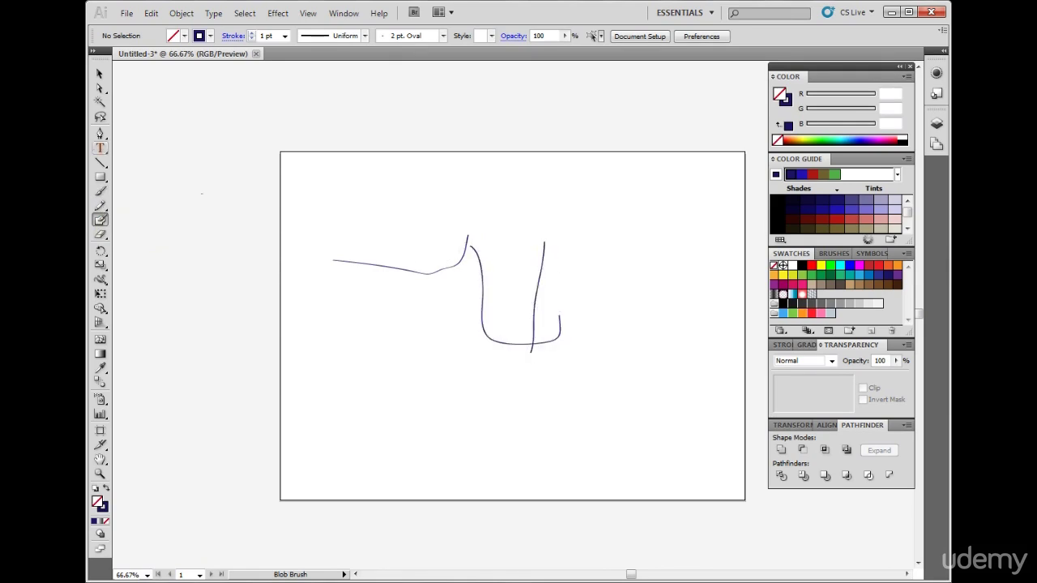
left_click(100, 87)
left_click_drag(196, 144, 614, 431)
key("Delete")
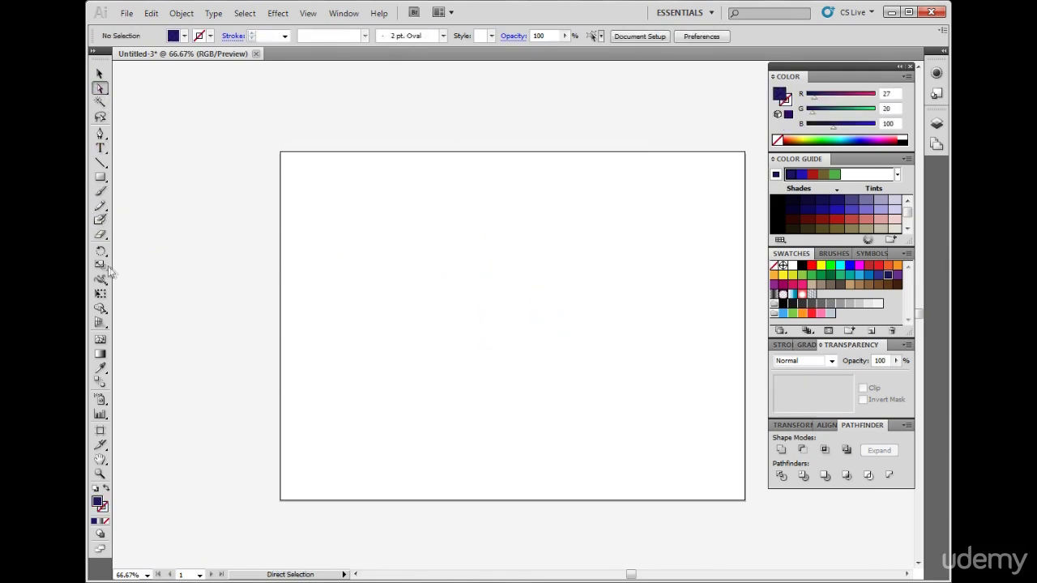
left_click(100, 235)
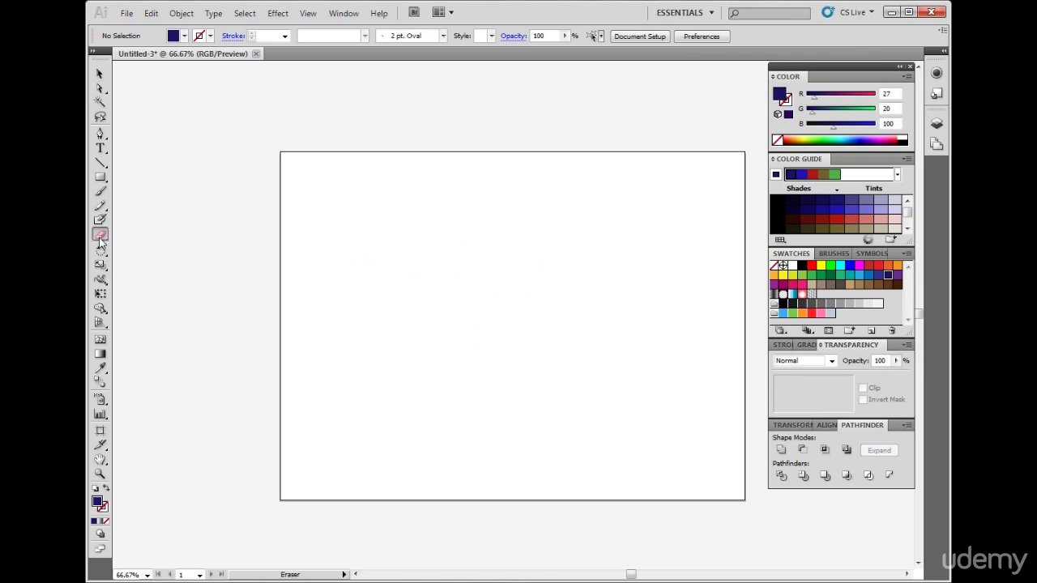
left_click(100, 176)
left_click_drag(364, 244, 485, 365)
left_click(100, 87)
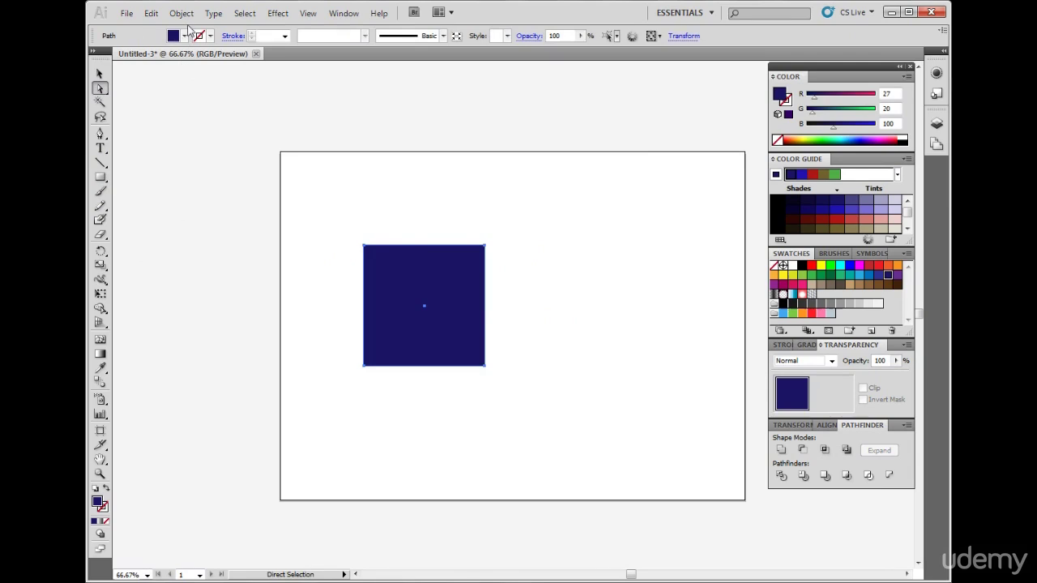
left_click(182, 13)
key("Escape")
key("Return")
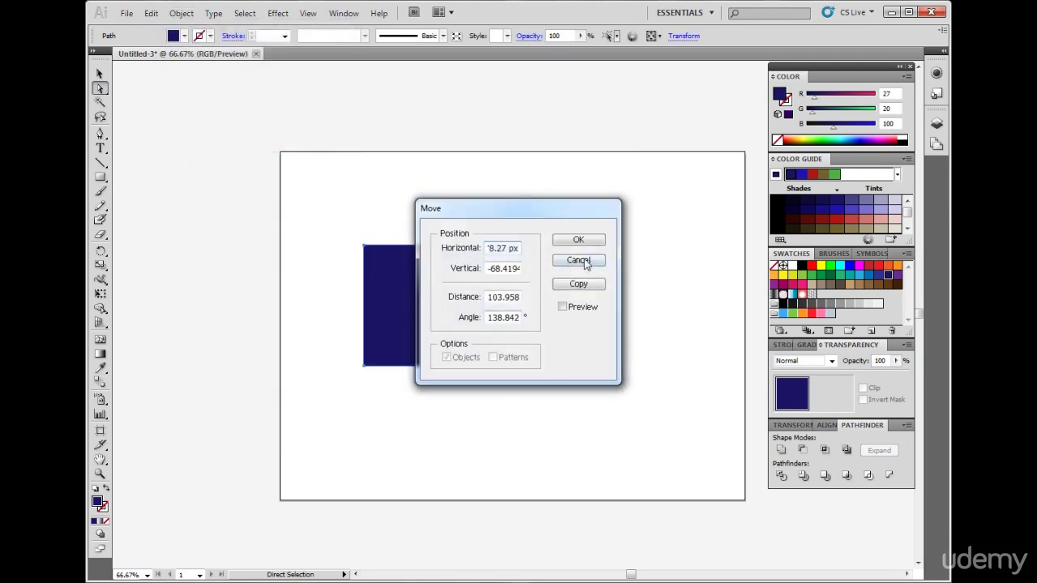
left_click(586, 265)
left_click(583, 273)
left_click(100, 234)
left_click_drag(440, 289, 395, 301)
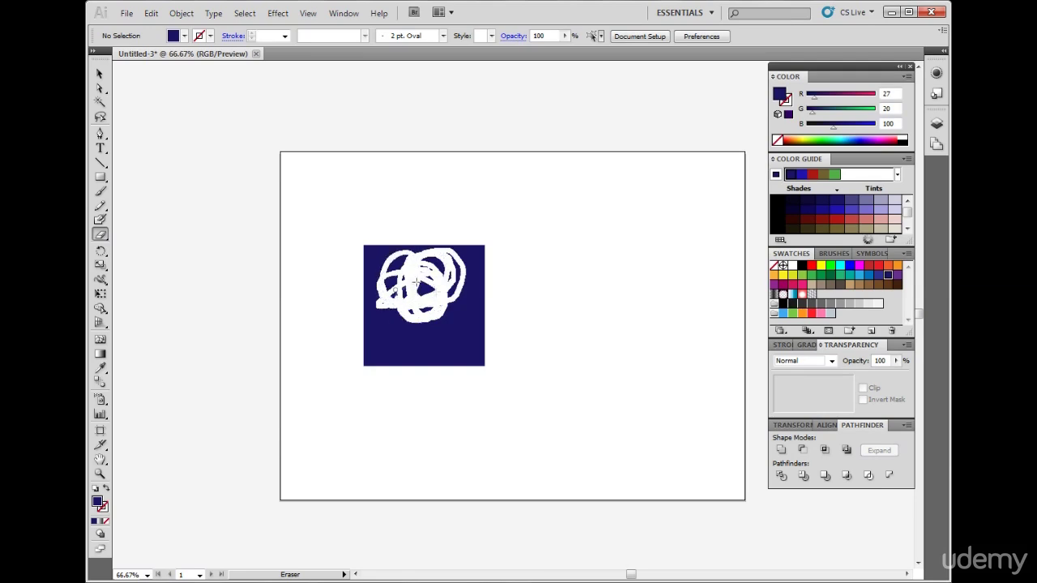
left_click(101, 88)
left_click_drag(244, 150, 532, 426)
key("Delete")
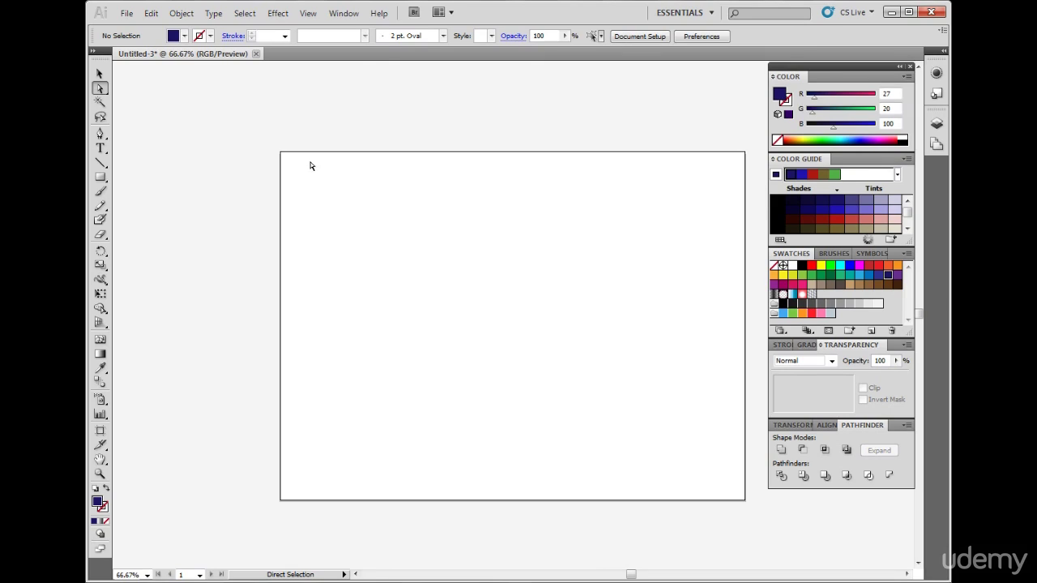
left_click(343, 12)
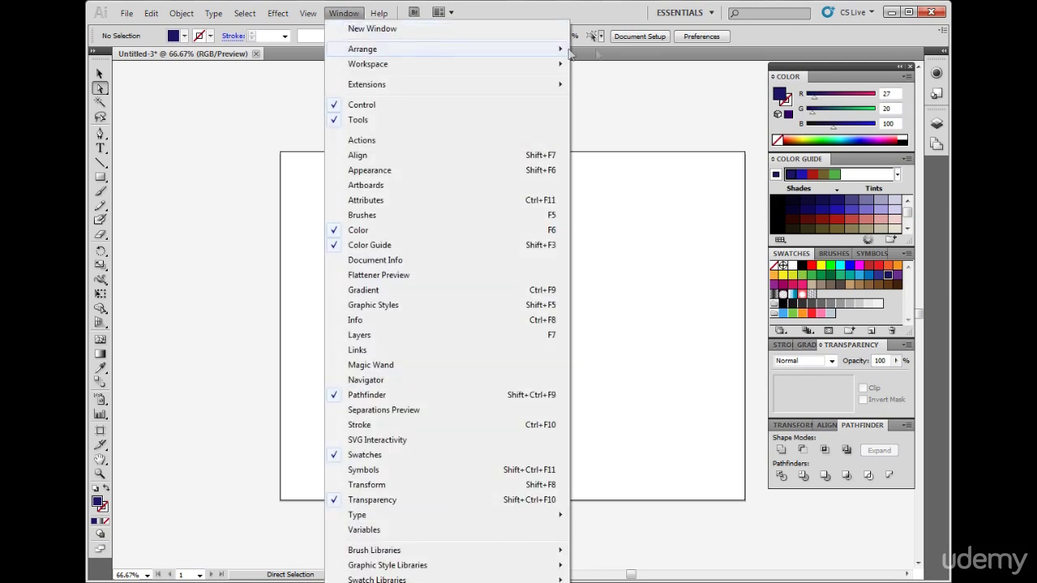
Step: Undock the Color, Swatches and Pathfinder panel stack and float it lower right
left_click(622, 18)
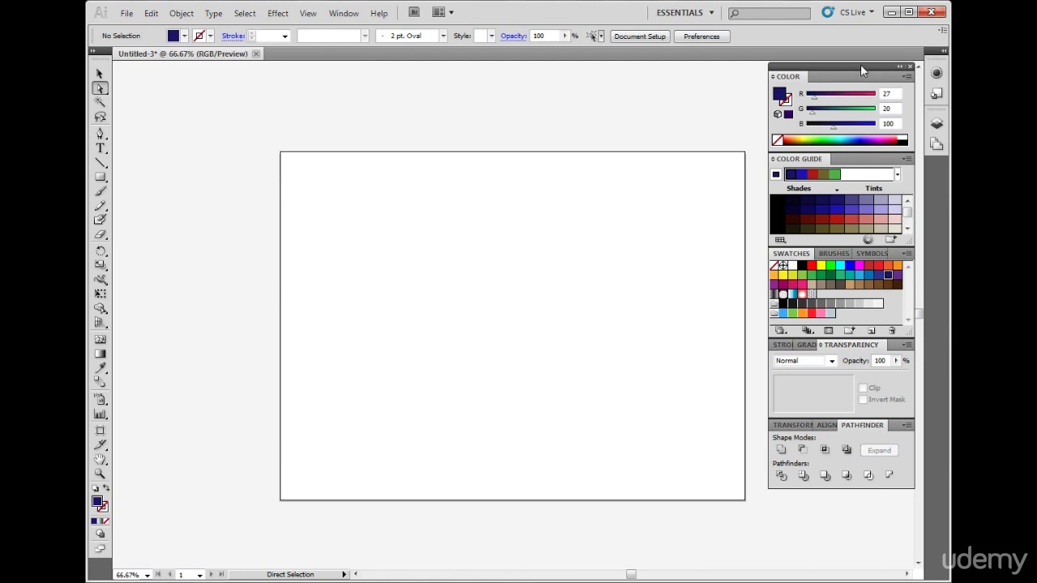
left_click_drag(860, 64, 851, 78)
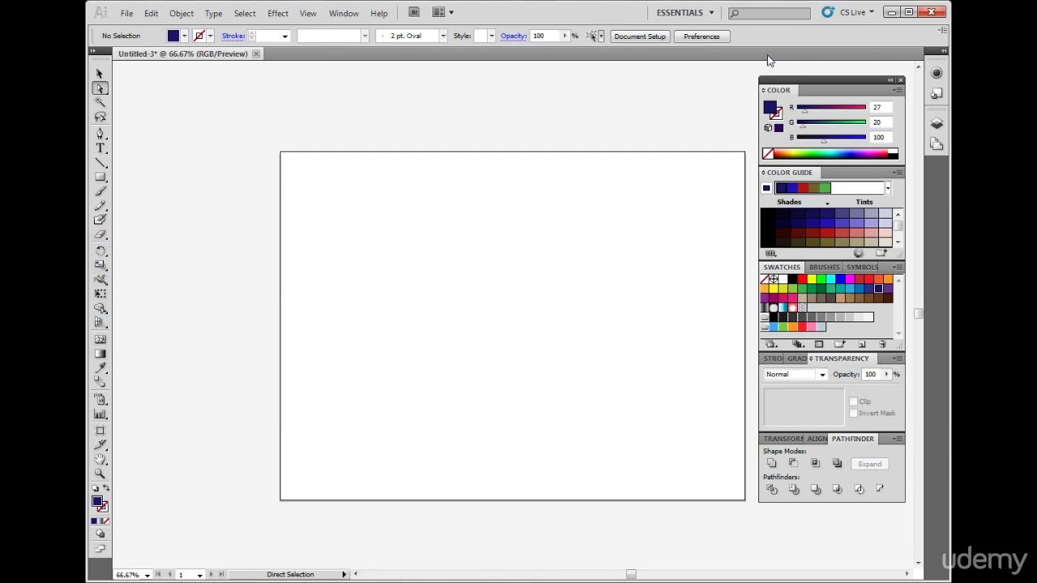
left_click_drag(791, 80, 807, 119)
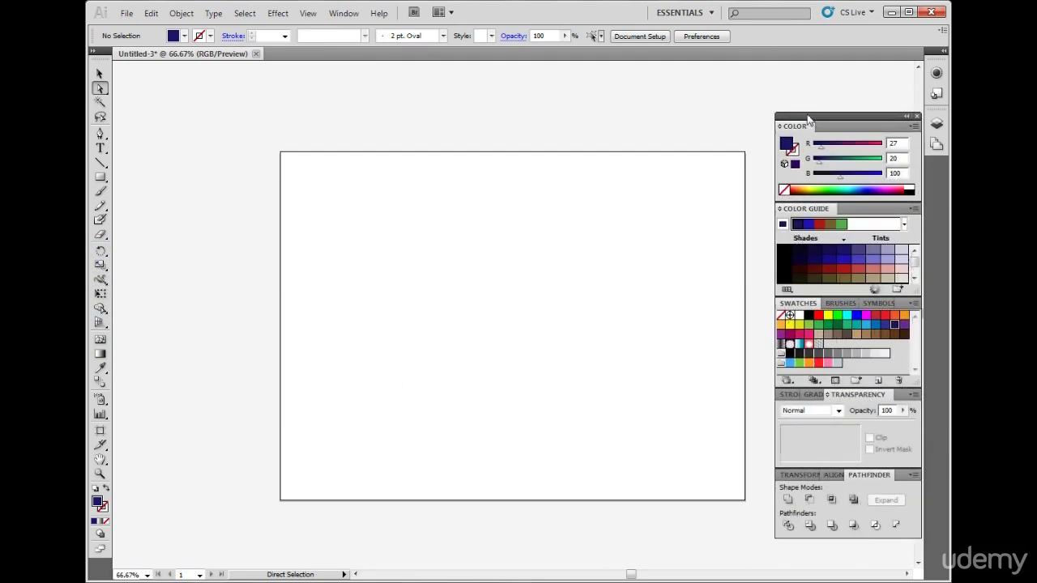